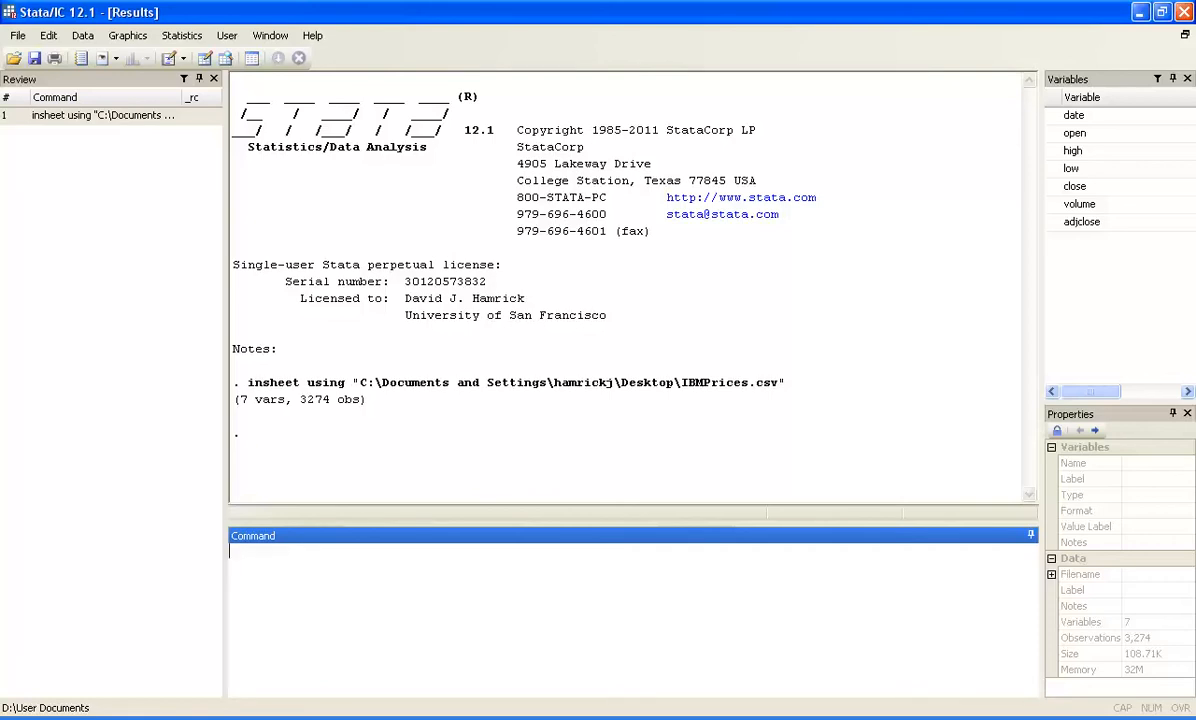
# Browse the imported IBM price dataset in the Data Editor and close it again.
pyautogui.write('browse')
pyautogui.press('Return')
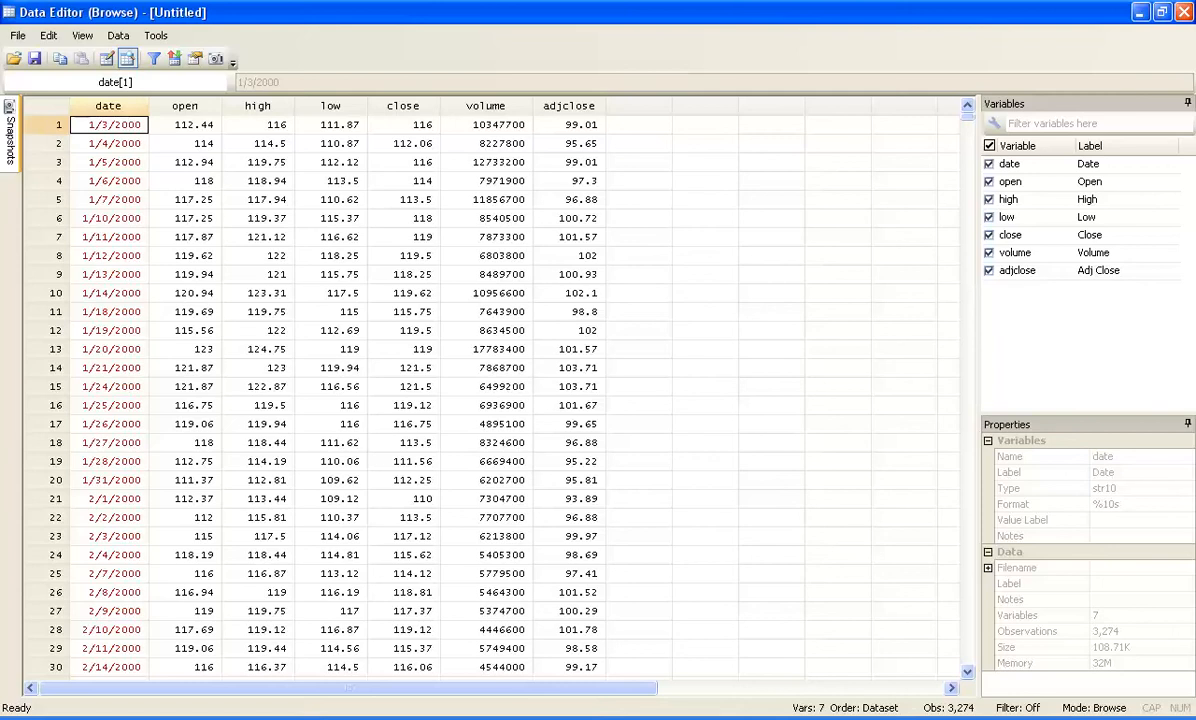
pyautogui.hotkey('alt', 'F4')
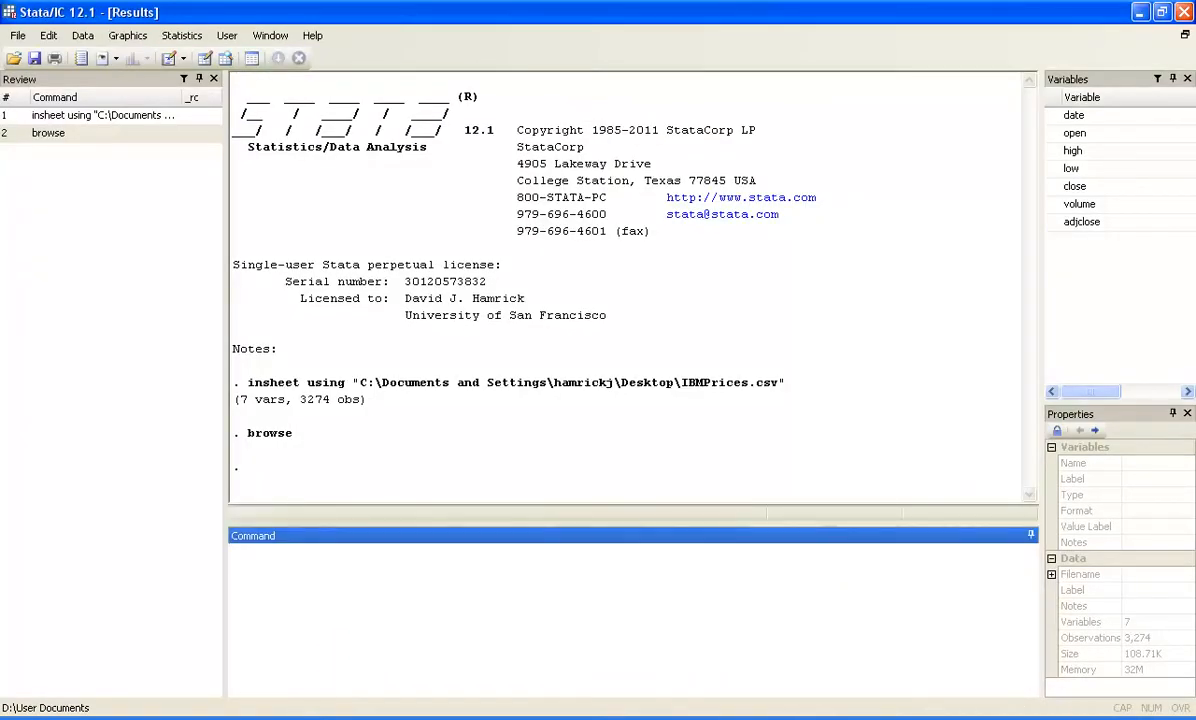
# Try to declare the date variable as the time variable with tsset.
pyautogui.write('tsset date')
pyautogui.press('Return')
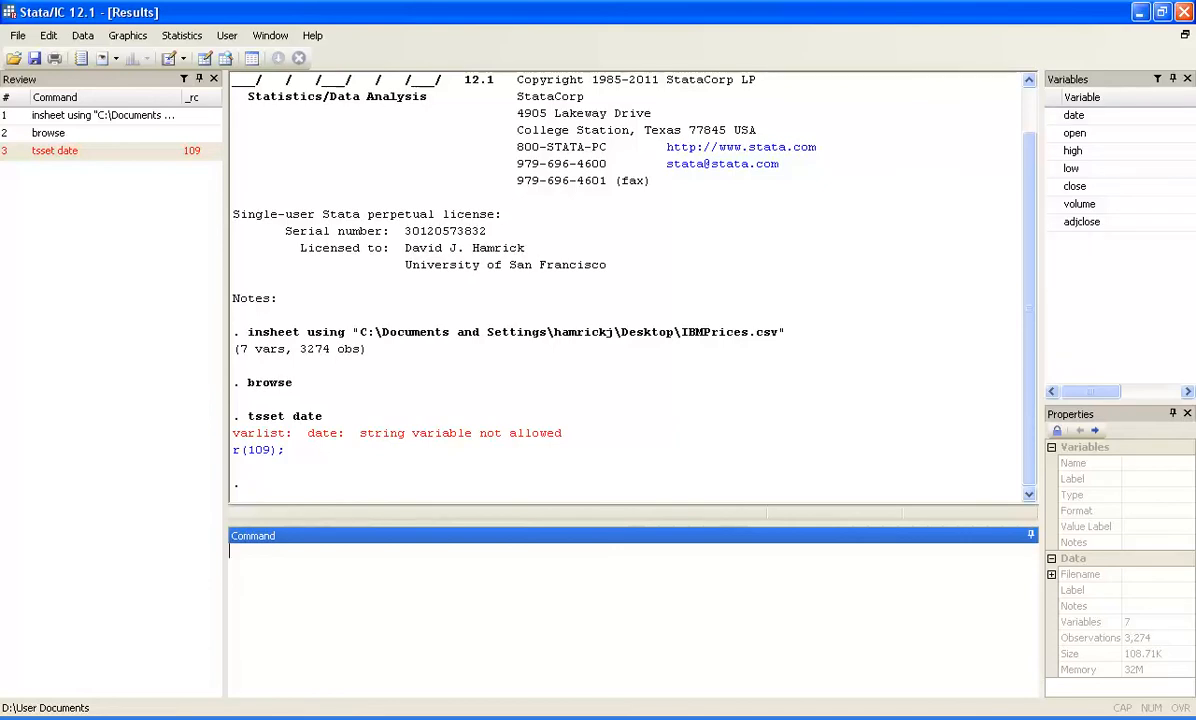
# Generate a numeric variable daily from the string variable date with date(date,"MDY").
pyautogui.write('gen daily = date()')
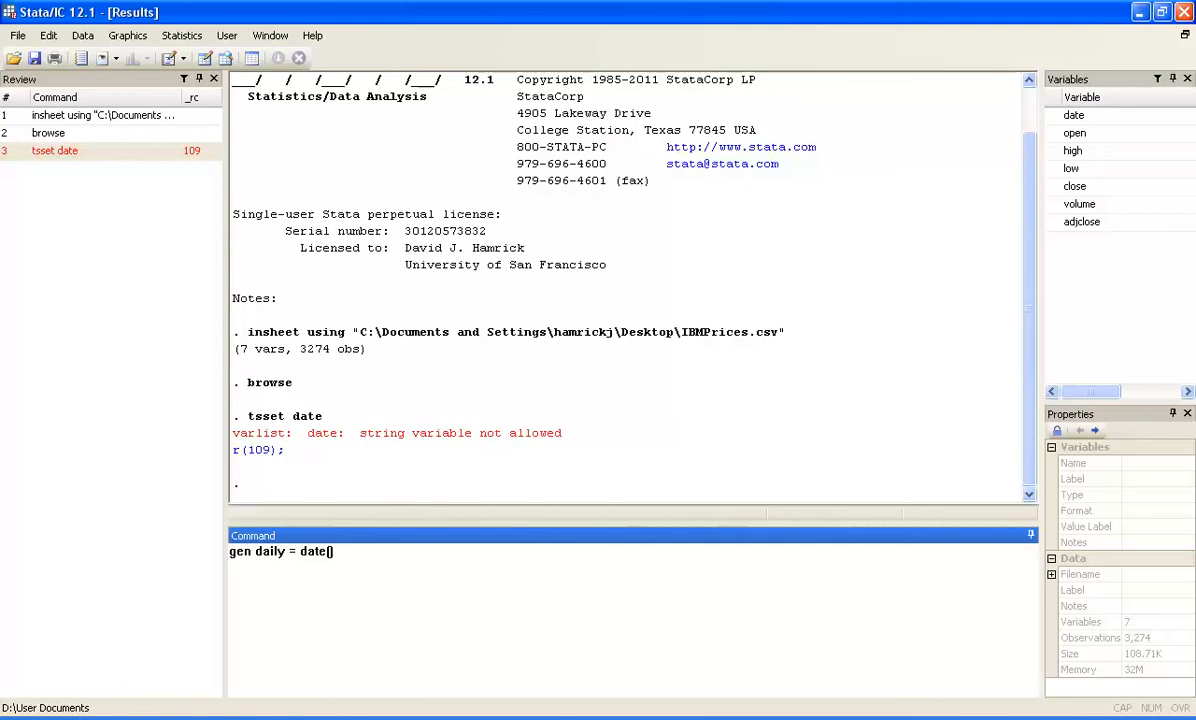
pyautogui.write('date,')
pyautogui.doubleClick(310, 551)
pyautogui.doubleClick(342, 552)
pyautogui.press('Right')
pyautogui.press('Right')
pyautogui.press('Right')
pyautogui.write('""MDY')
pyautogui.press('Right')
pyautogui.press('Right')
pyautogui.press('BackSpace')
pyautogui.press('Return')
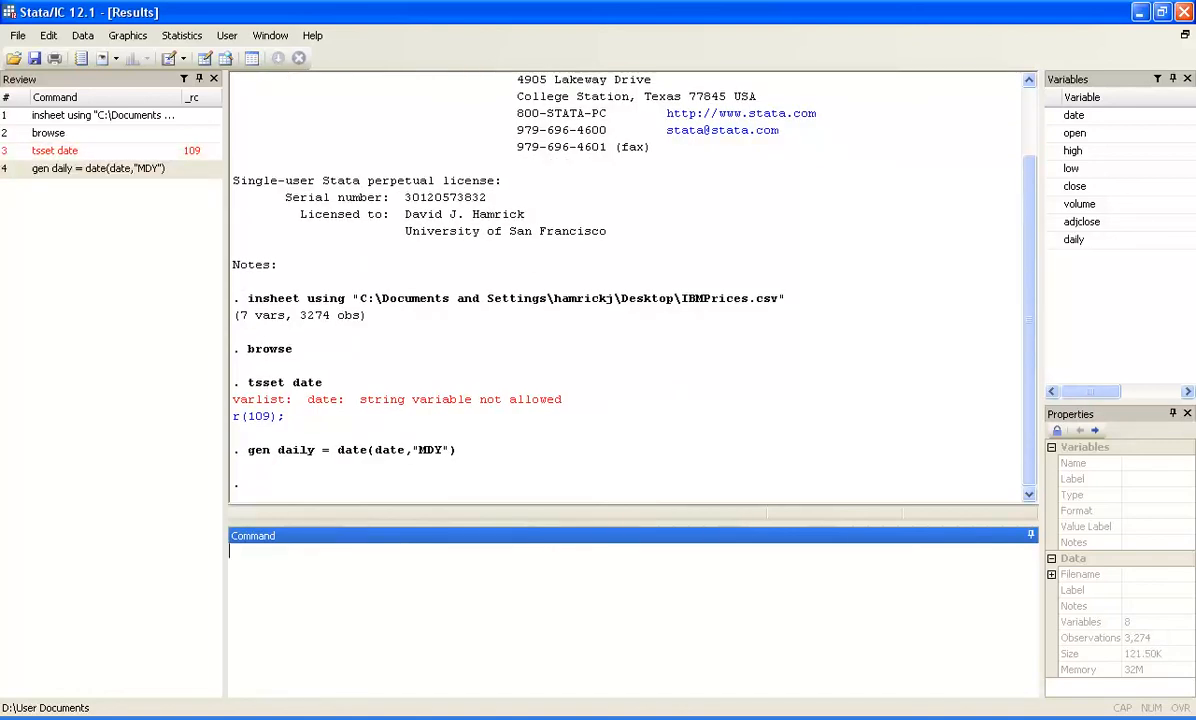
# Browse the dataset to check the values of the daily variable and return to the Results window.
pyautogui.write('brwo')
pyautogui.press('BackSpace')
pyautogui.press('BackSpace')
pyautogui.write('owse')
pyautogui.press('Return')
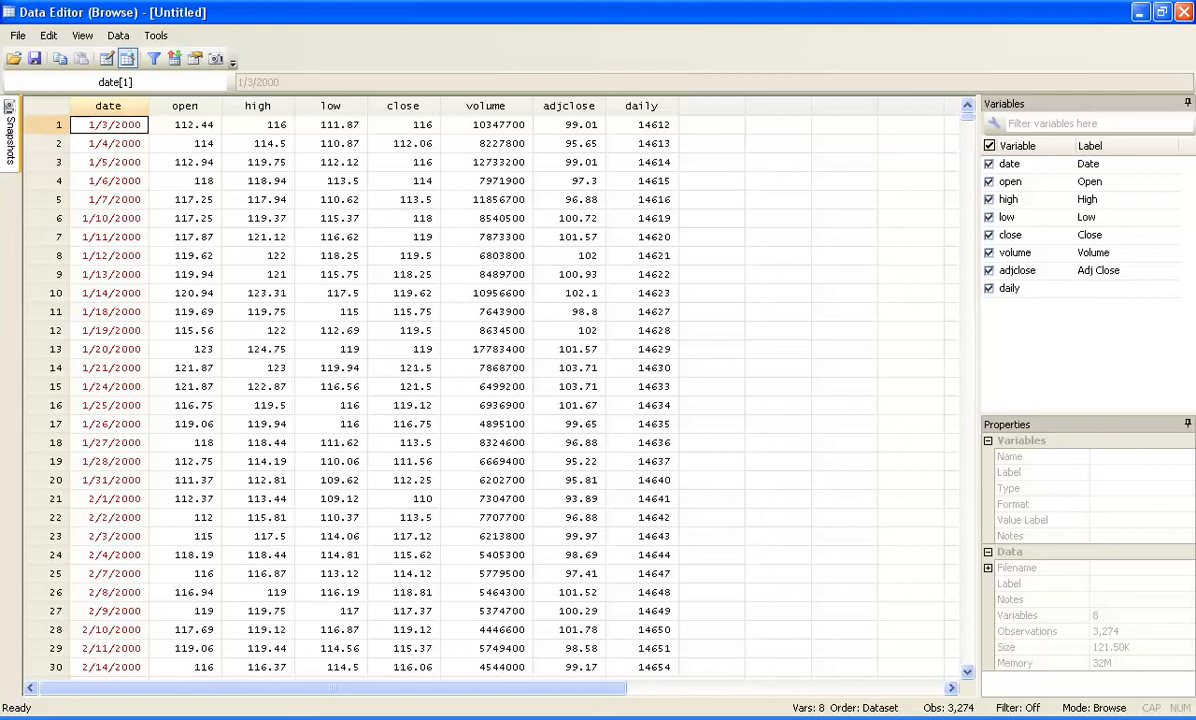
pyautogui.click(526, 718)
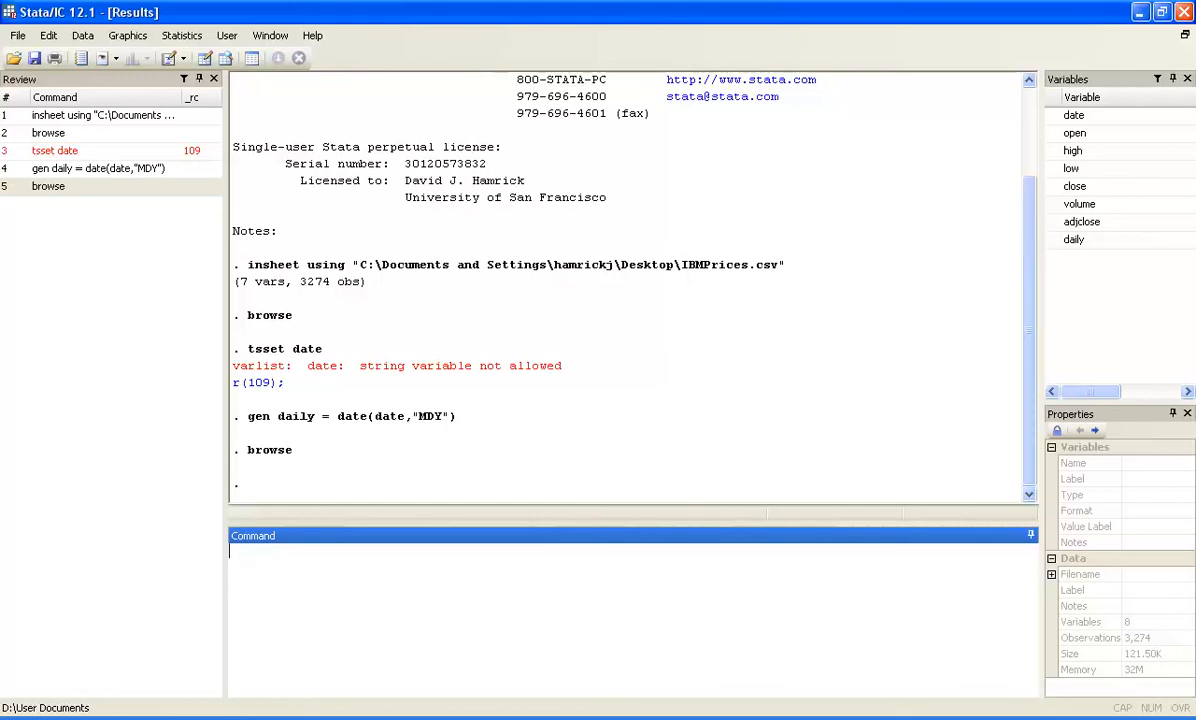
# Draw a twoway line graph of close against daily and close the graph window after viewing it.
pyautogui.write('graph twoway line ')
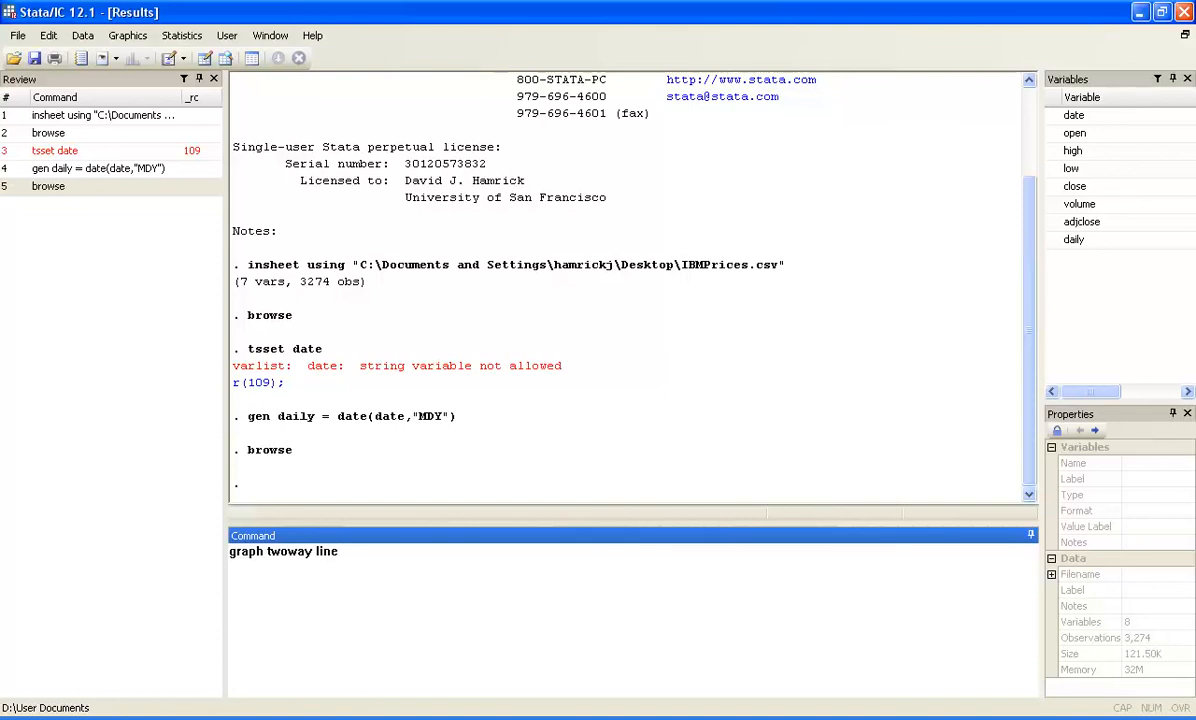
pyautogui.write('close daily')
pyautogui.press('Return')
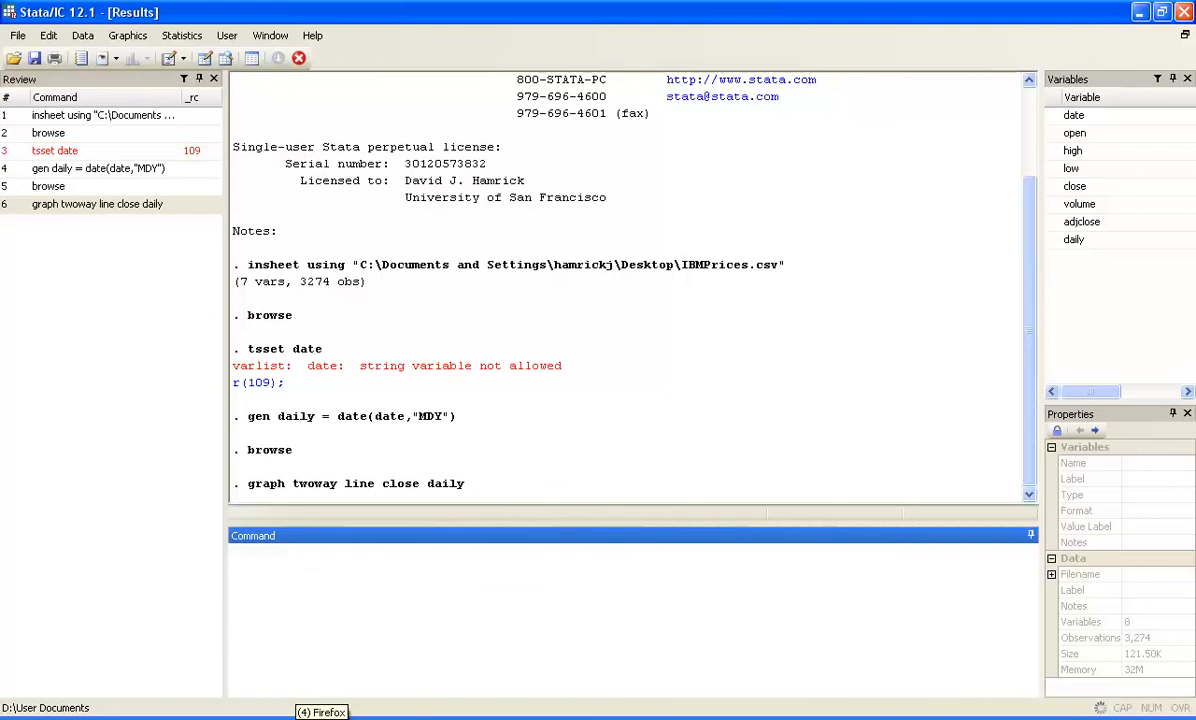
pyautogui.click(308, 718)
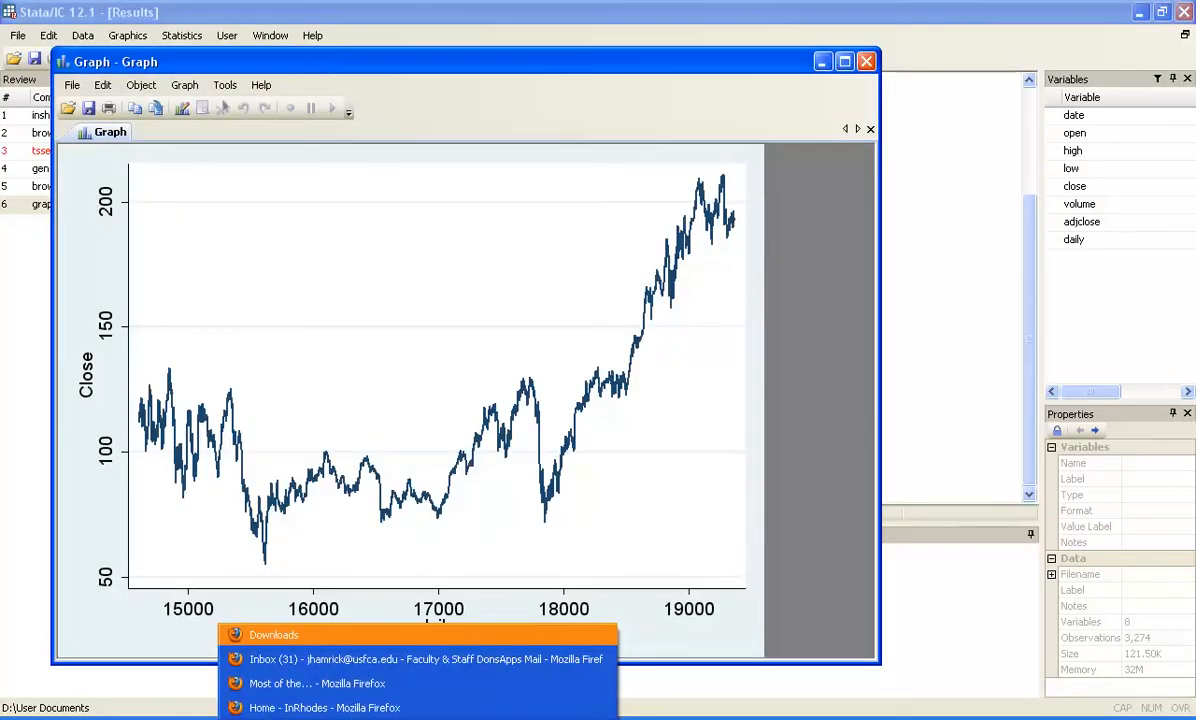
pyautogui.press('Escape')
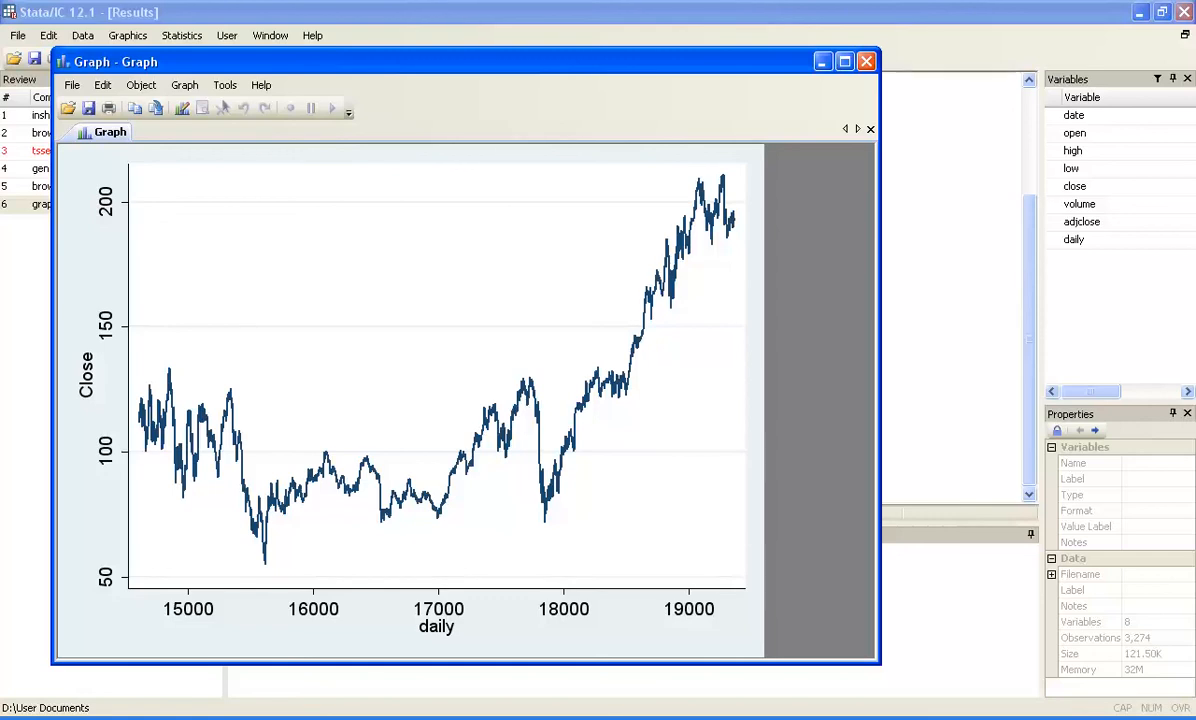
pyautogui.click(866, 62)
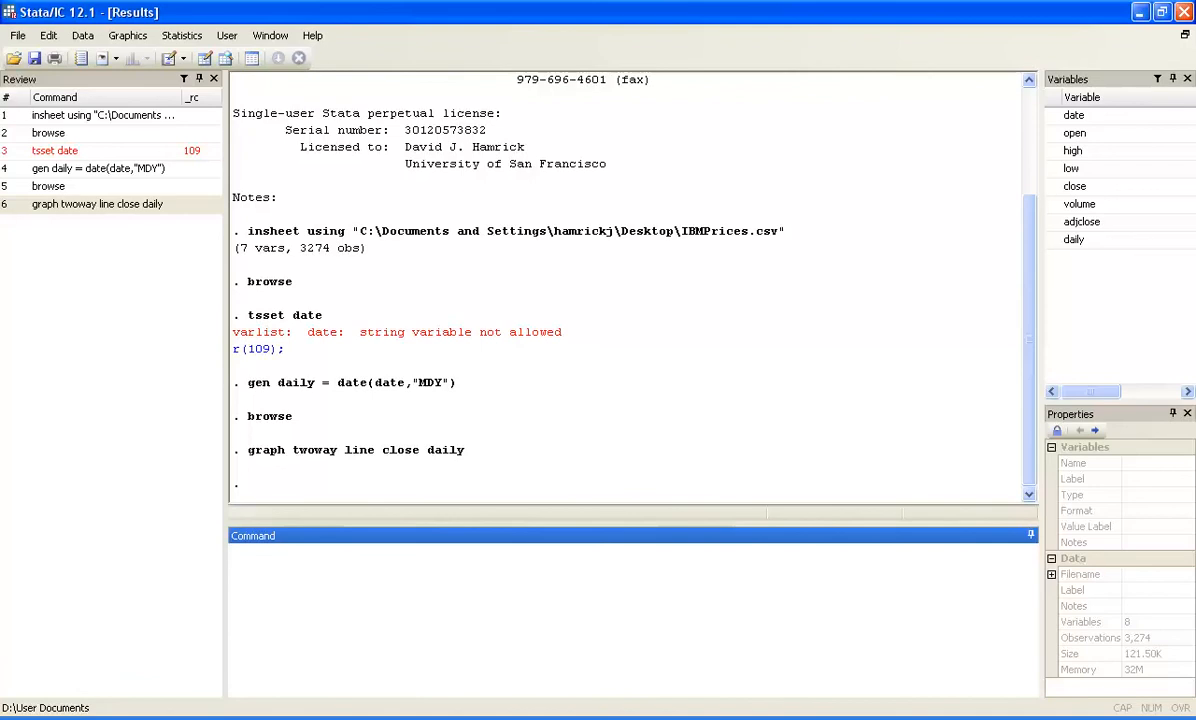
# Format the daily variable as a daily date with %td.
pyautogui.write('format daily')
pyautogui.write('%td')
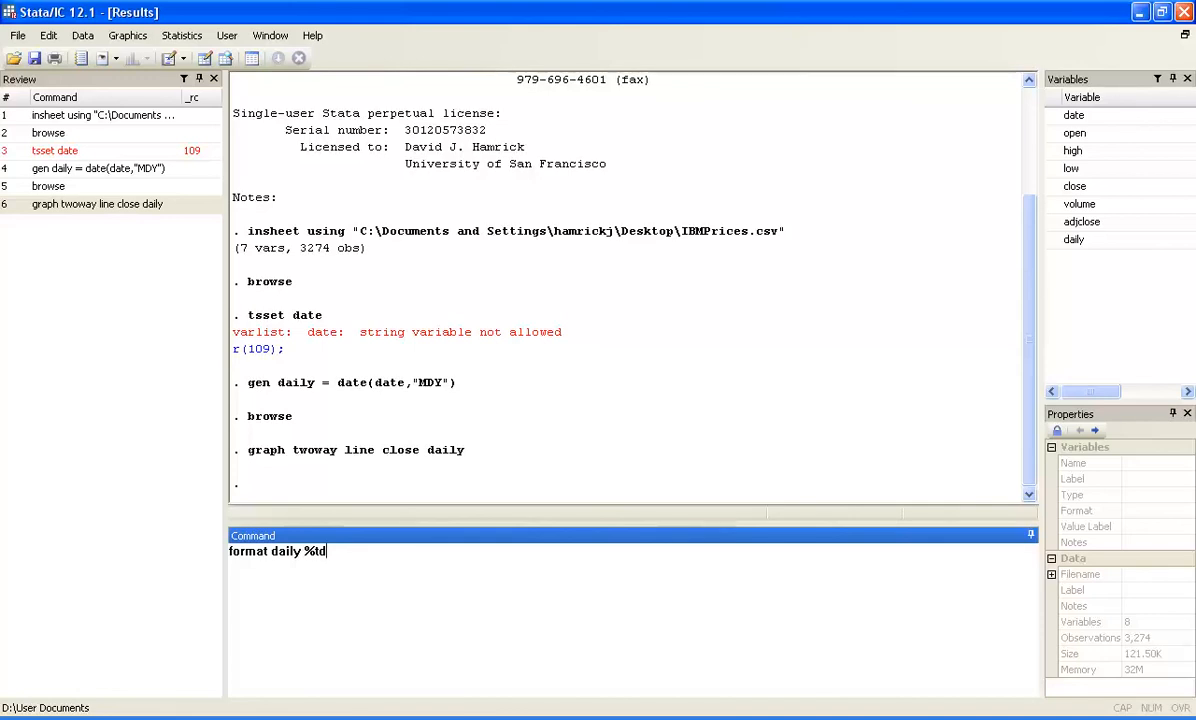
pyautogui.press('BackSpace')
pyautogui.write('2')
pyautogui.press('BackSpace')
pyautogui.write('w')
pyautogui.press('BackSpace')
pyautogui.write('m')
pyautogui.press('BackSpace')
pyautogui.write('d')
pyautogui.press('Return')
# Browse the dataset to check the date format of the daily variable and return to the Results window.
pyautogui.write('browse')
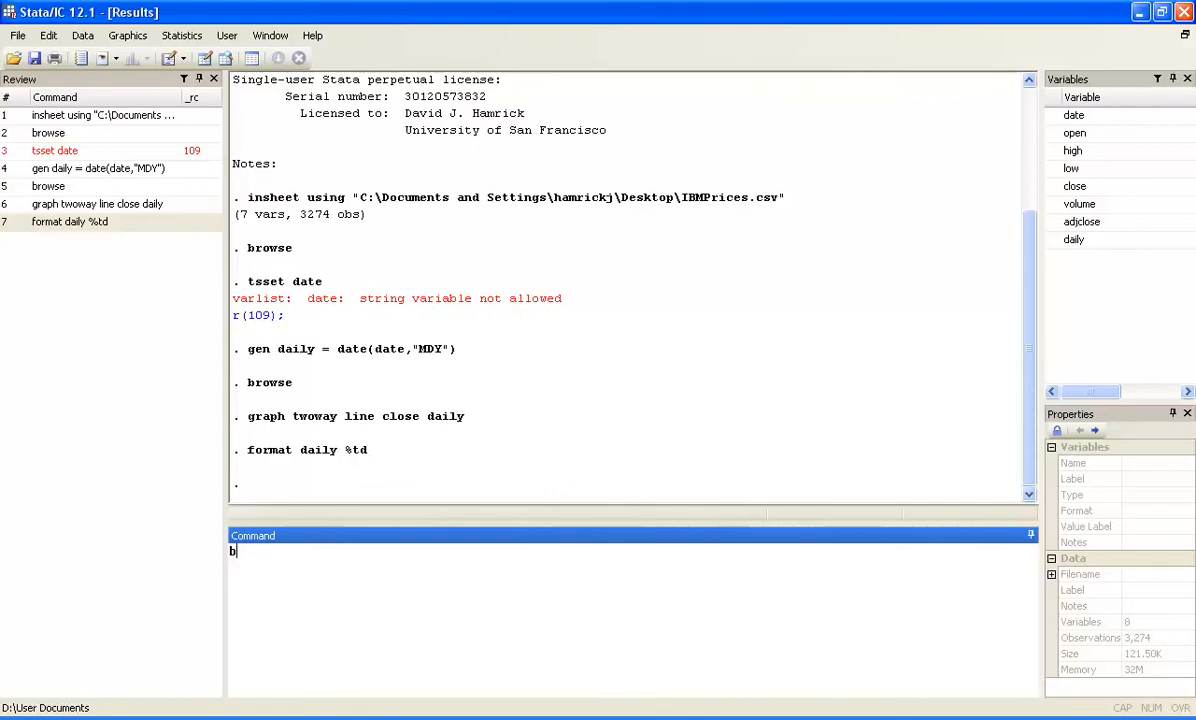
pyautogui.press('Return')
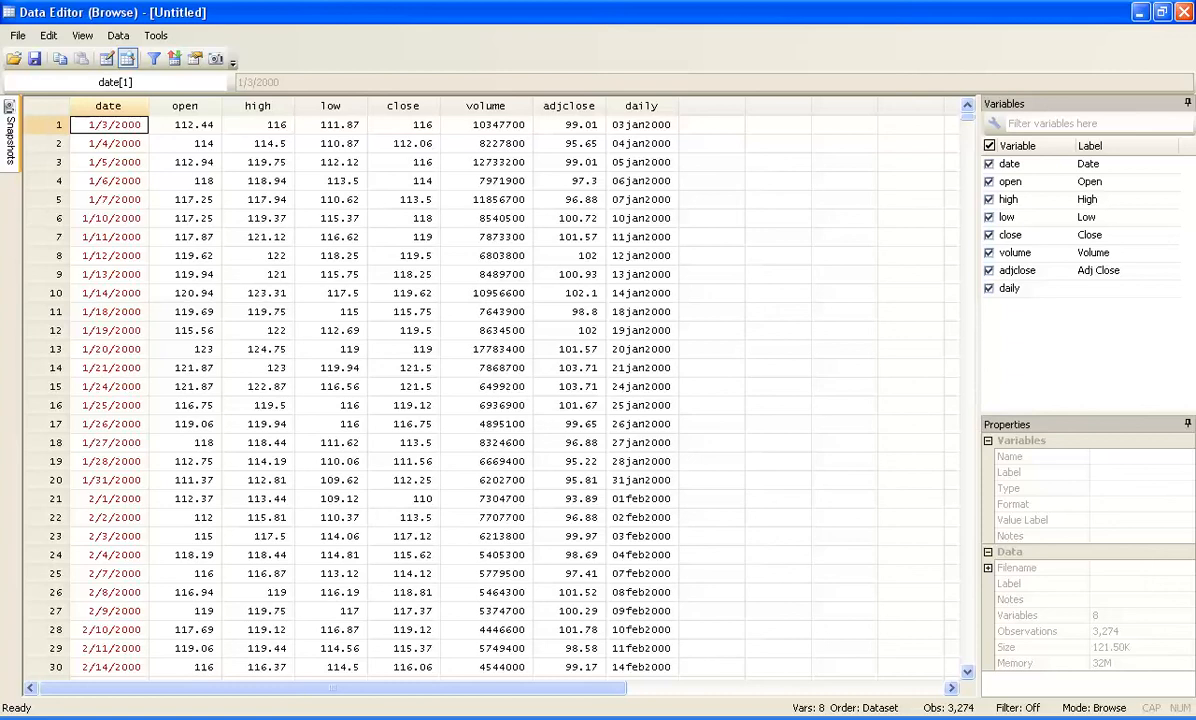
pyautogui.click(570, 718)
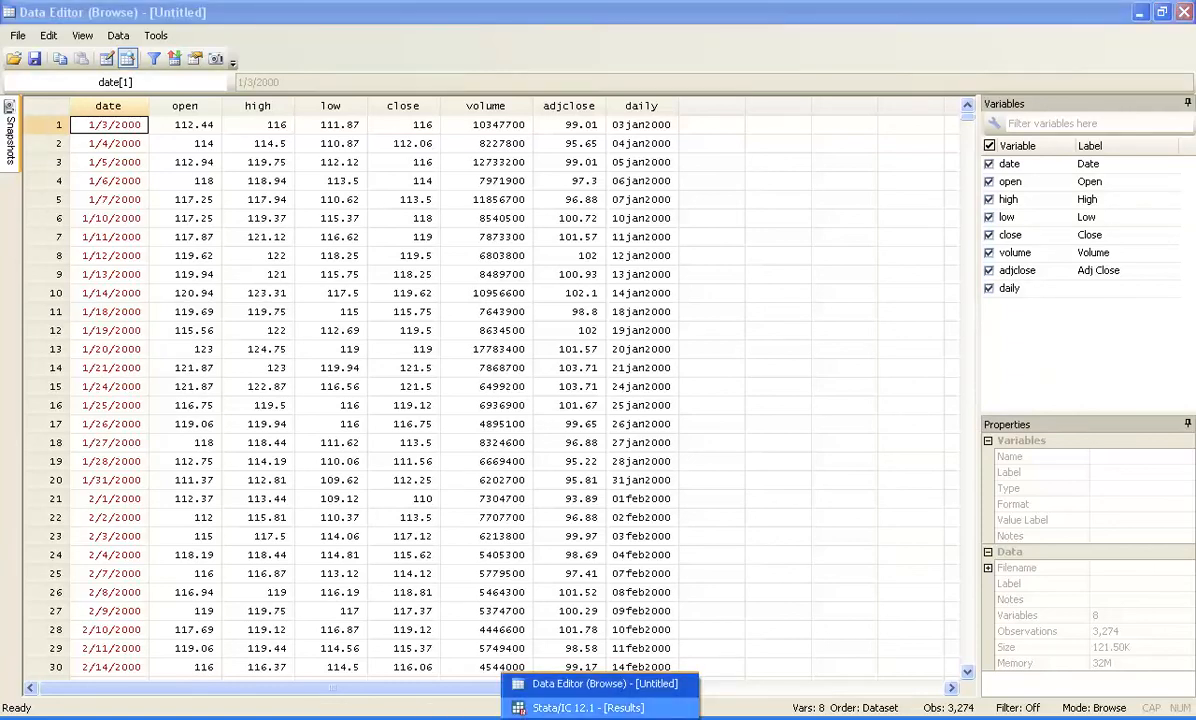
pyautogui.click(588, 707)
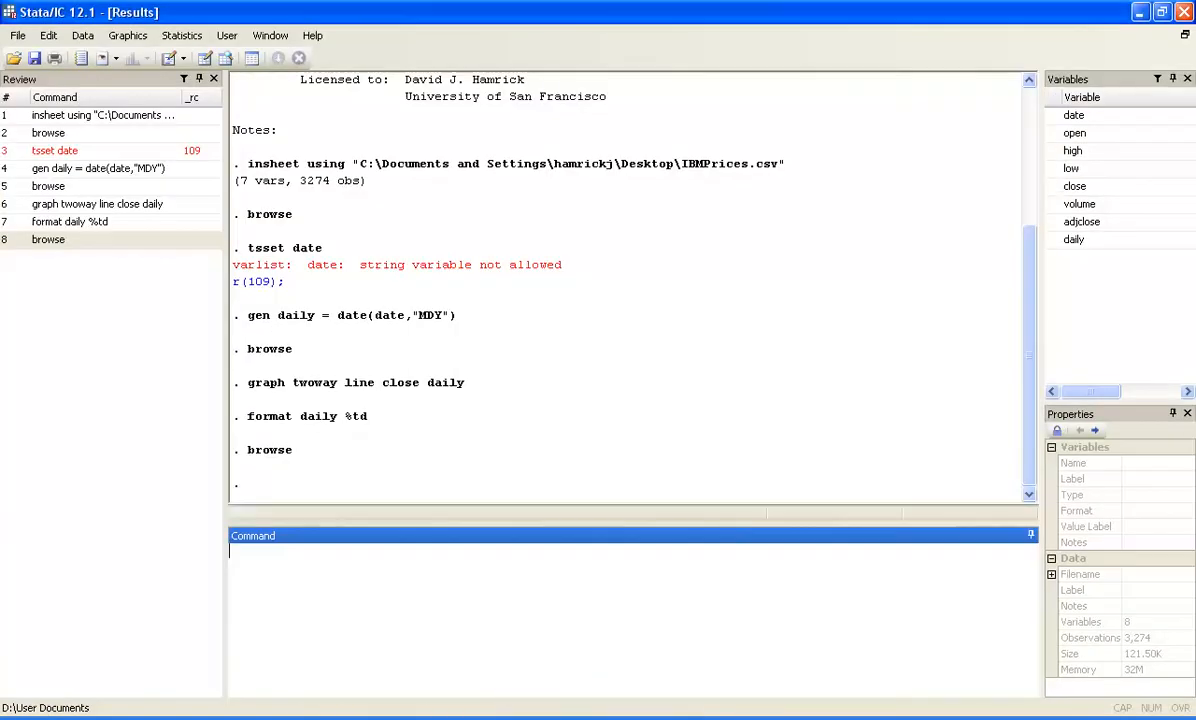
# Rerun the earlier line graph command for close against daily and start the Graph Editor on the new graph.
pyautogui.doubleClick(97, 204)
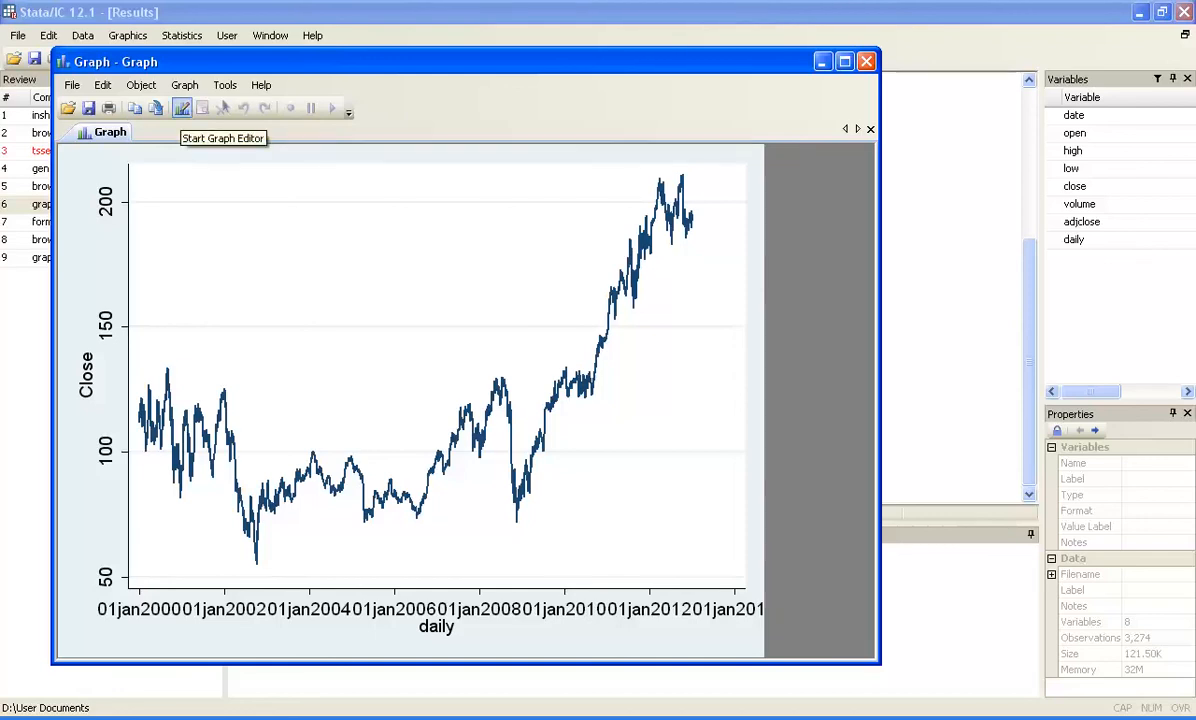
pyautogui.click(181, 108)
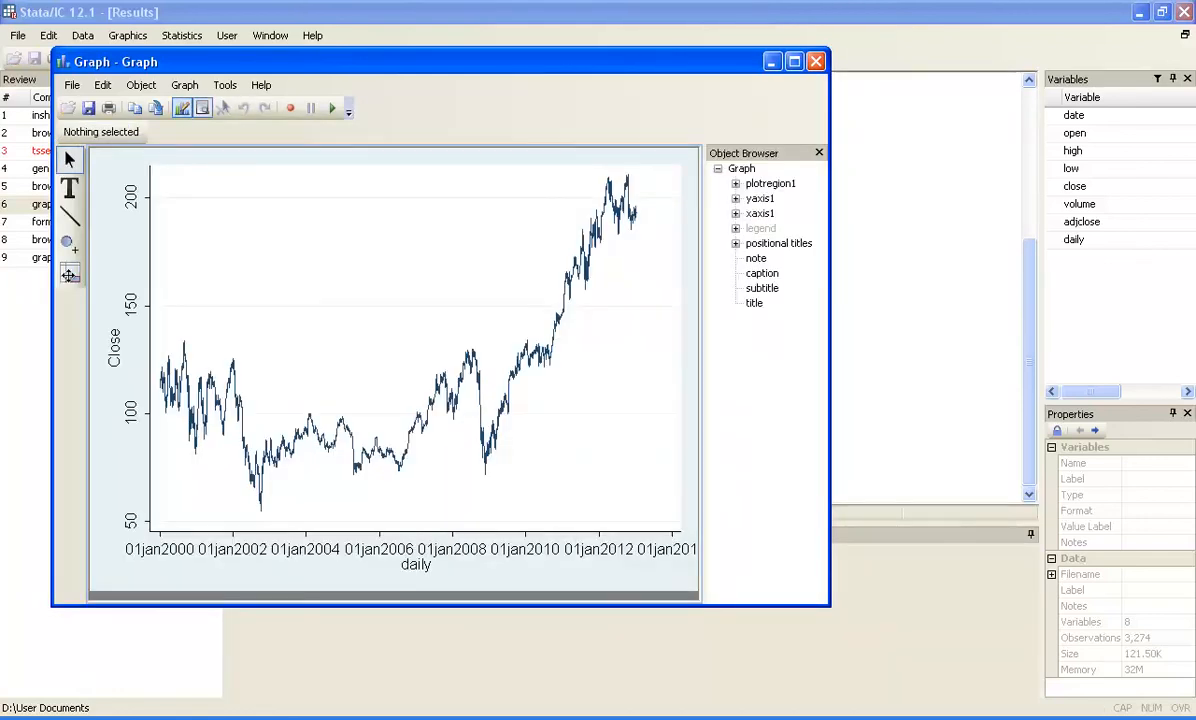
# Select the graph's x-axis and set its label size to Small.
pyautogui.click(736, 213)
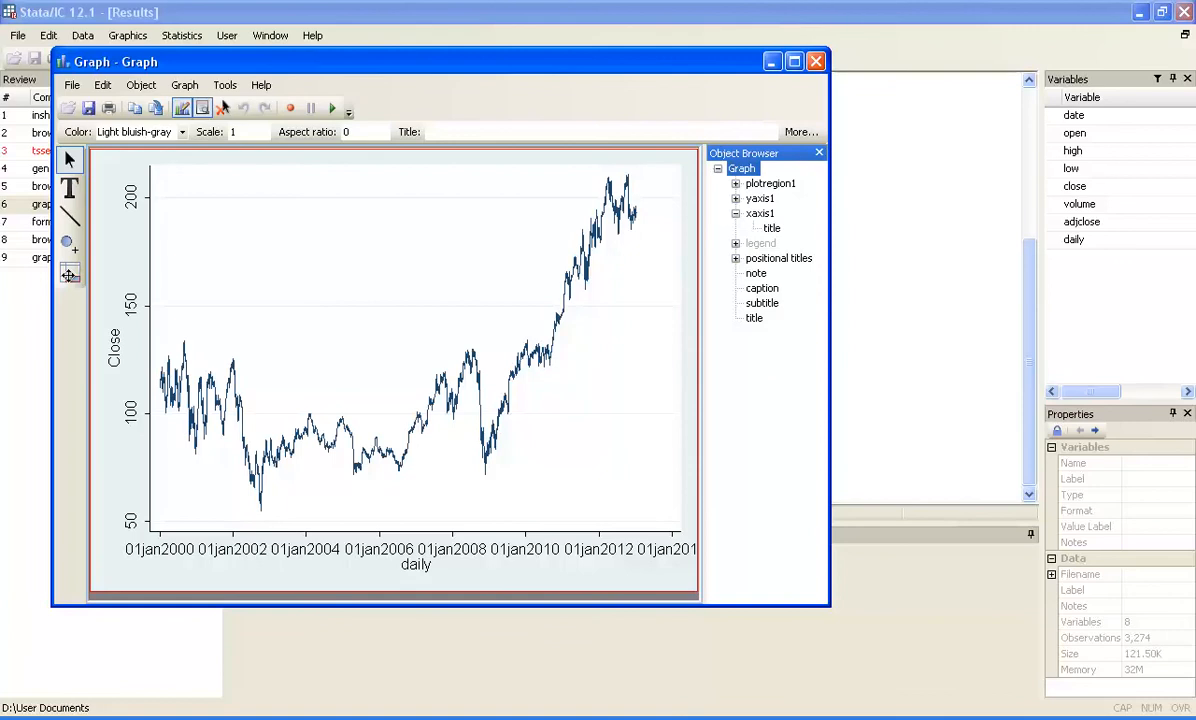
pyautogui.doubleClick(761, 213)
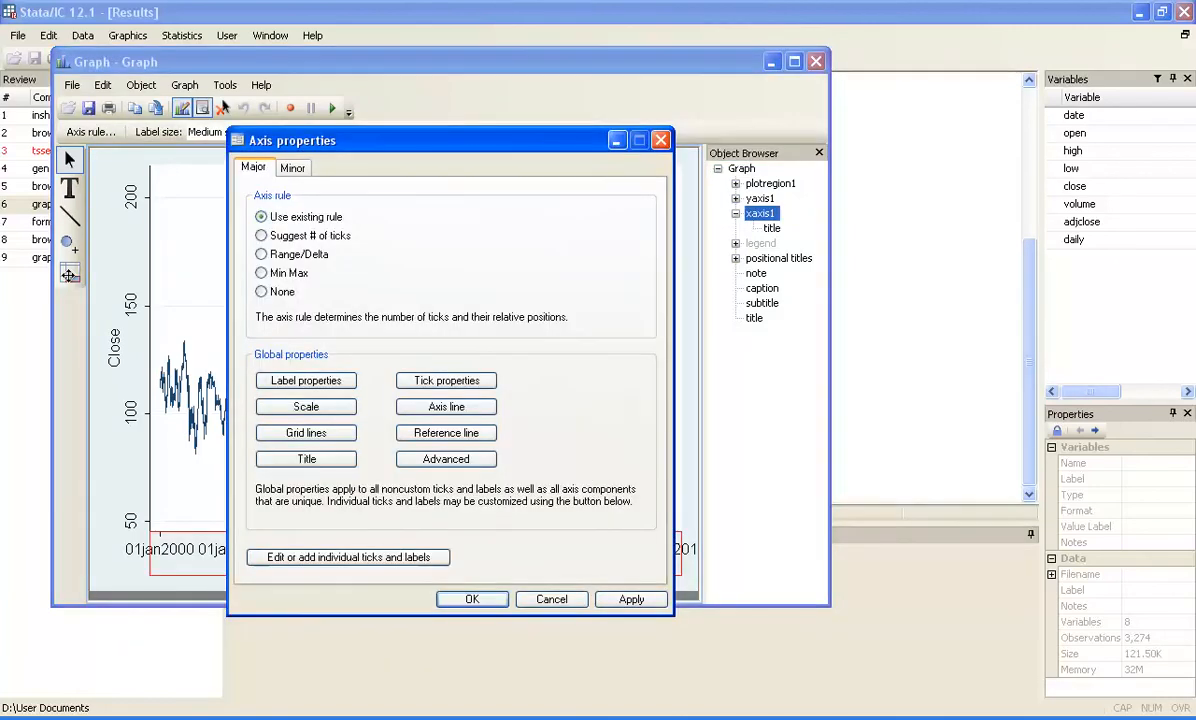
pyautogui.click(661, 140)
pyautogui.press('Tab')
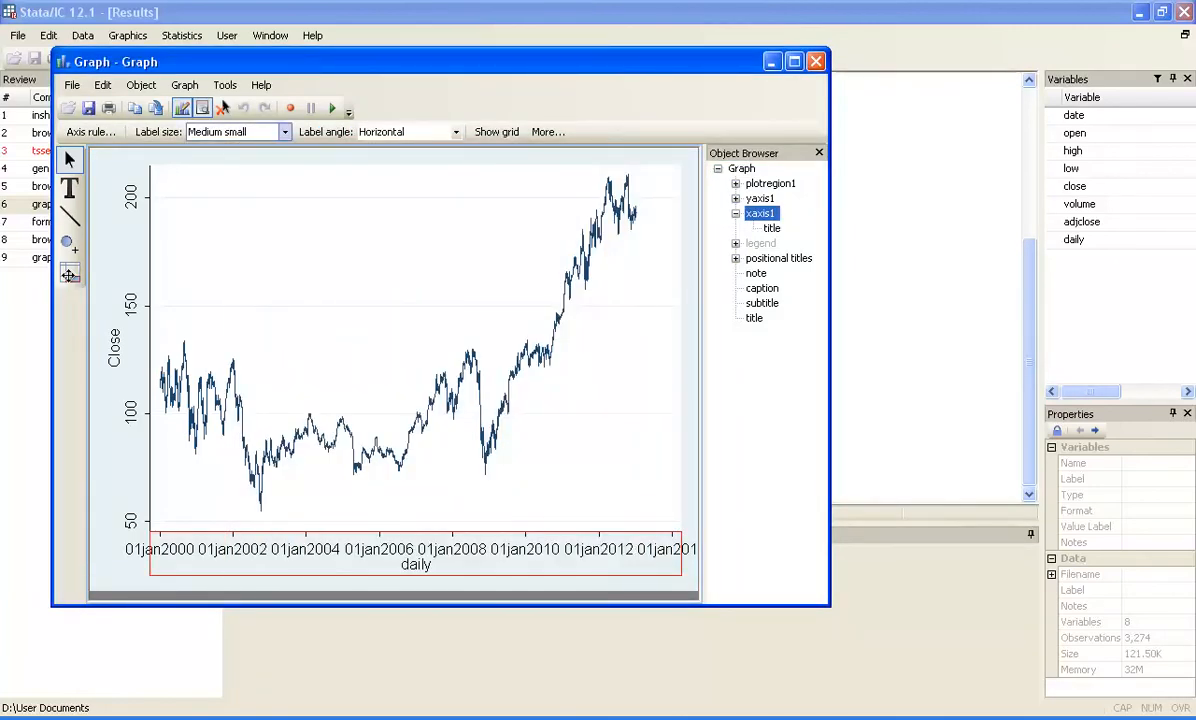
pyautogui.press('Tab')
pyautogui.hotkey('shift', 'Tab')
pyautogui.hotkey('alt', 'Down')
pyautogui.press('Up')
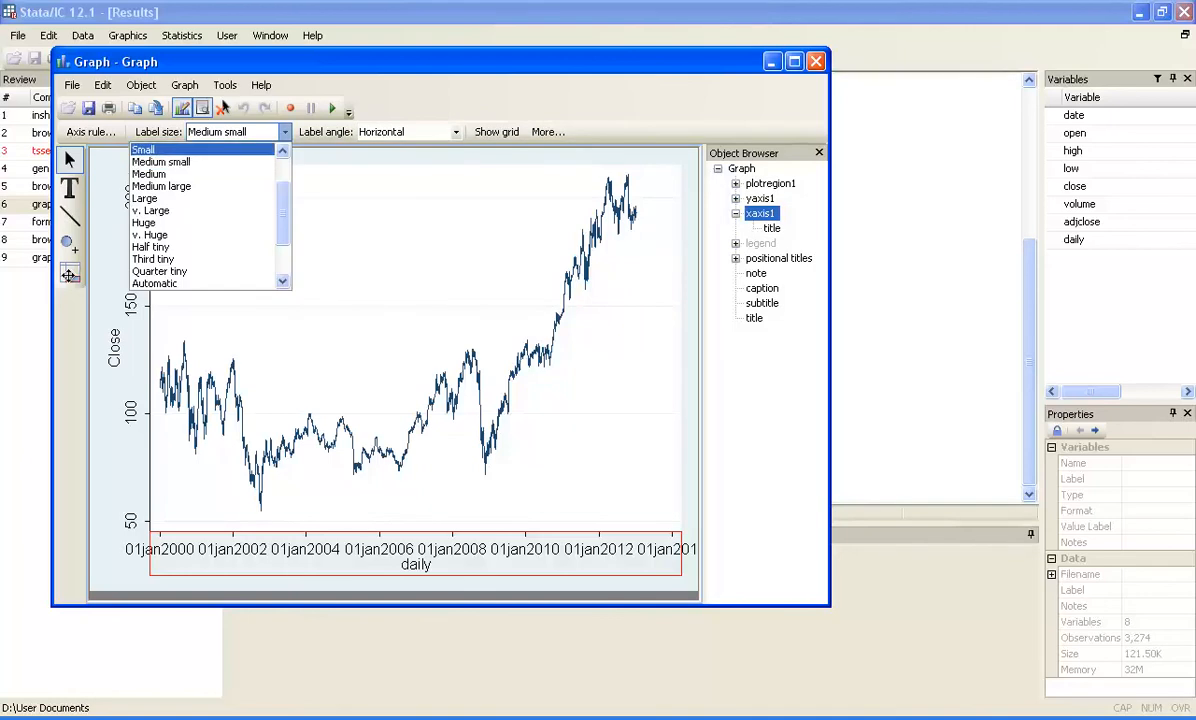
pyautogui.press('Return')
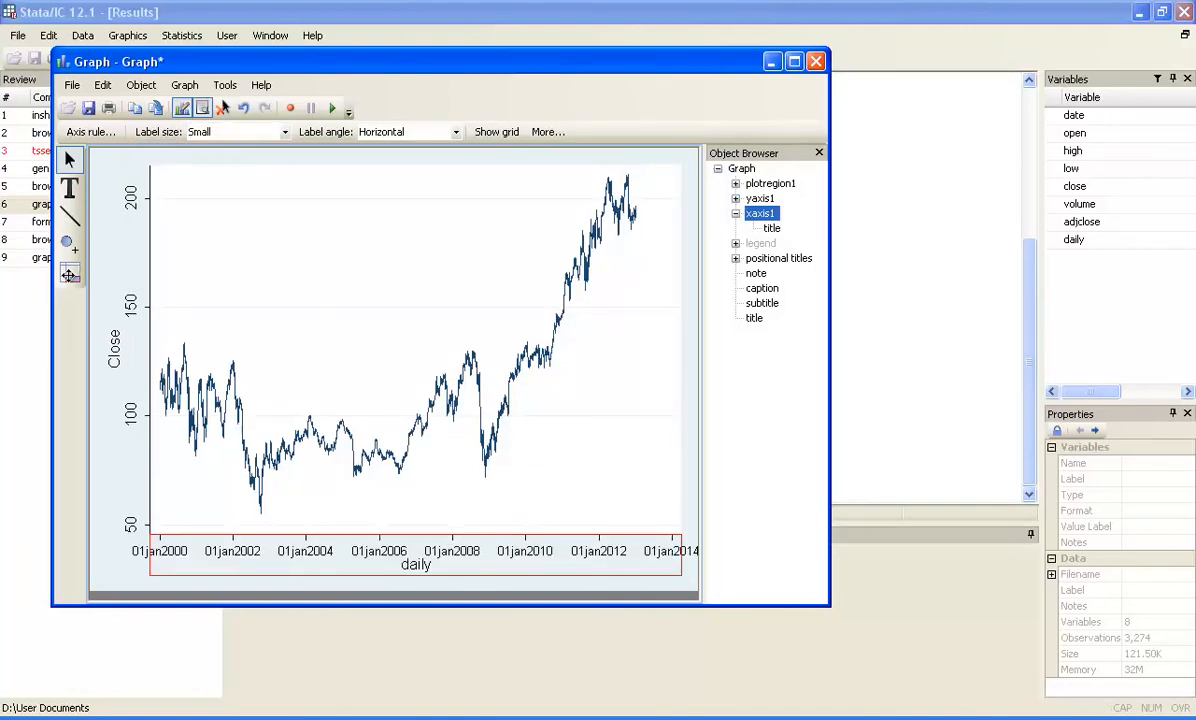
# Set the x-axis label angle to 45 degrees.
pyautogui.press('Tab')
pyautogui.hotkey('alt', 'Down')
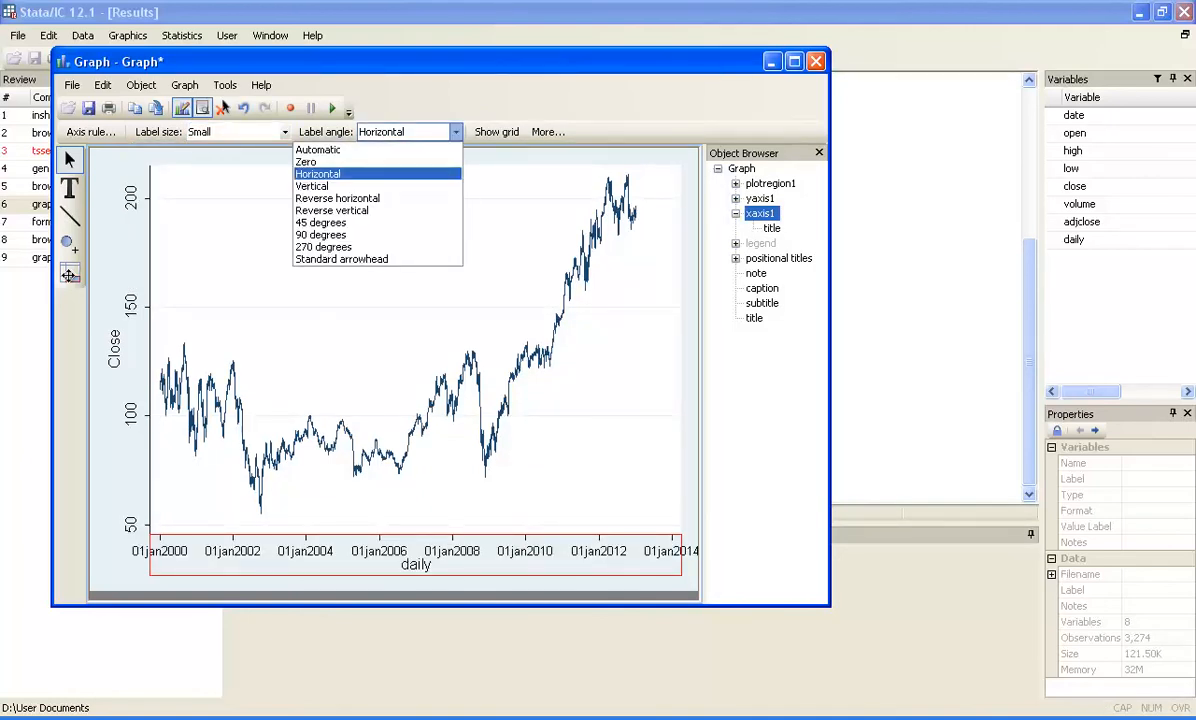
pyautogui.press('Down')
pyautogui.press('Down')
pyautogui.press('Down')
pyautogui.press('Down')
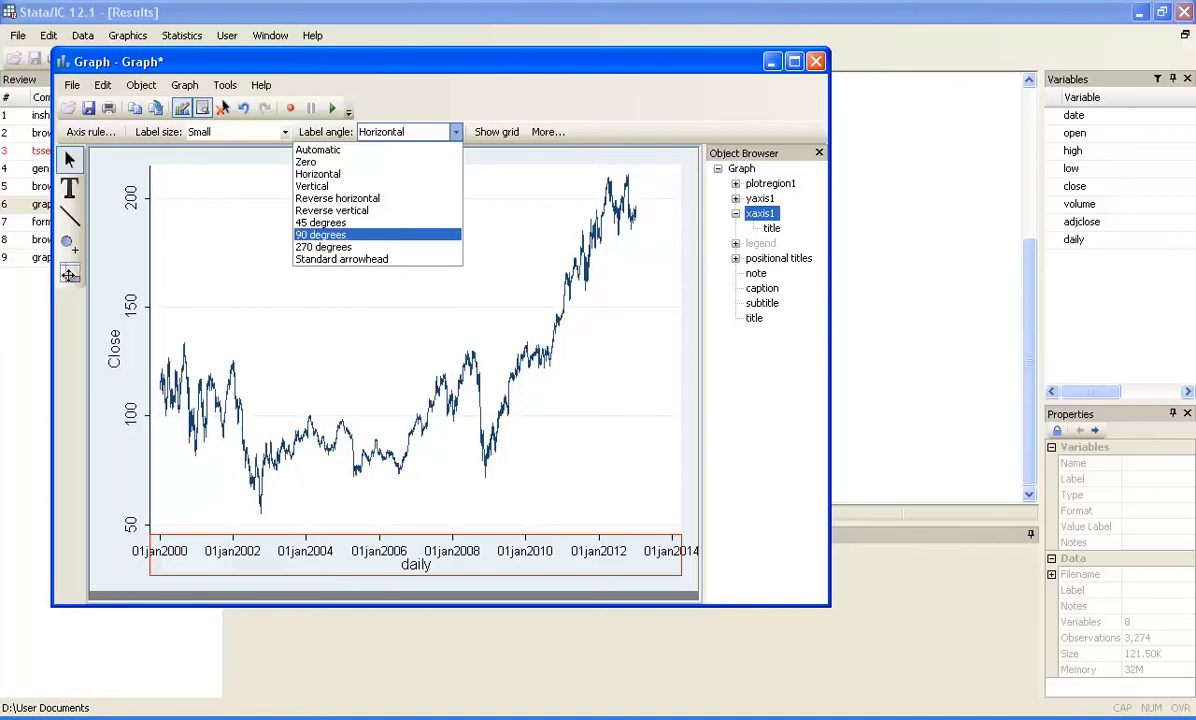
pyautogui.press('Return')
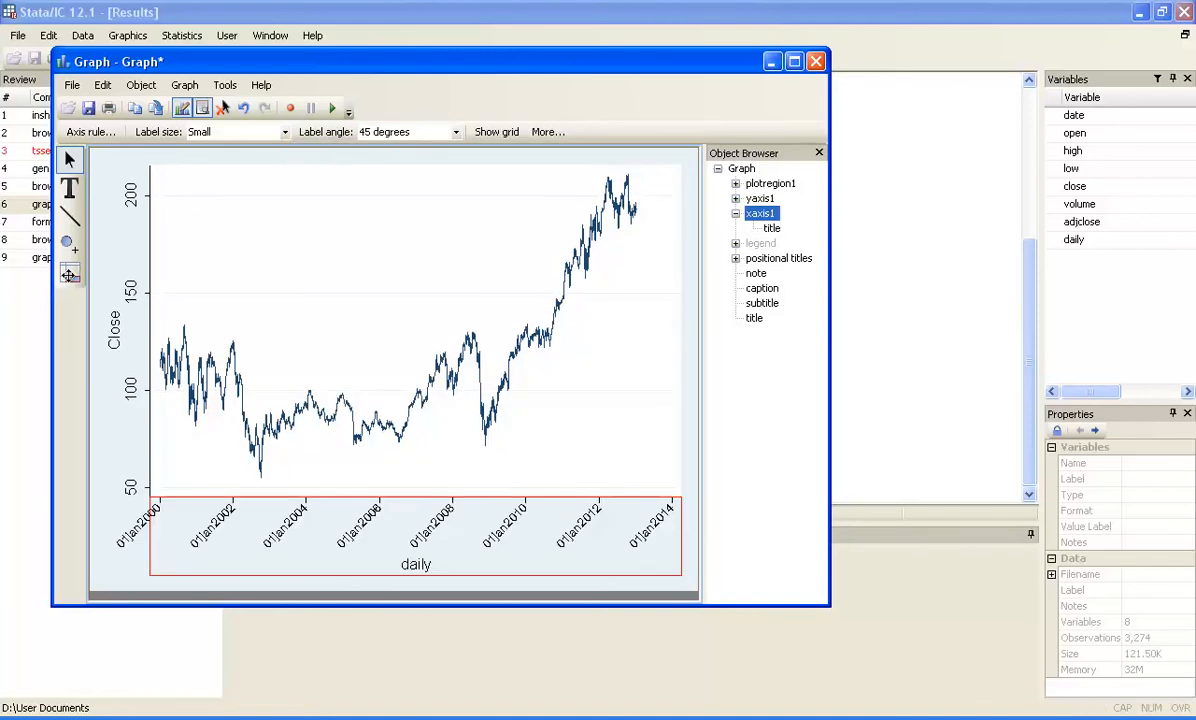